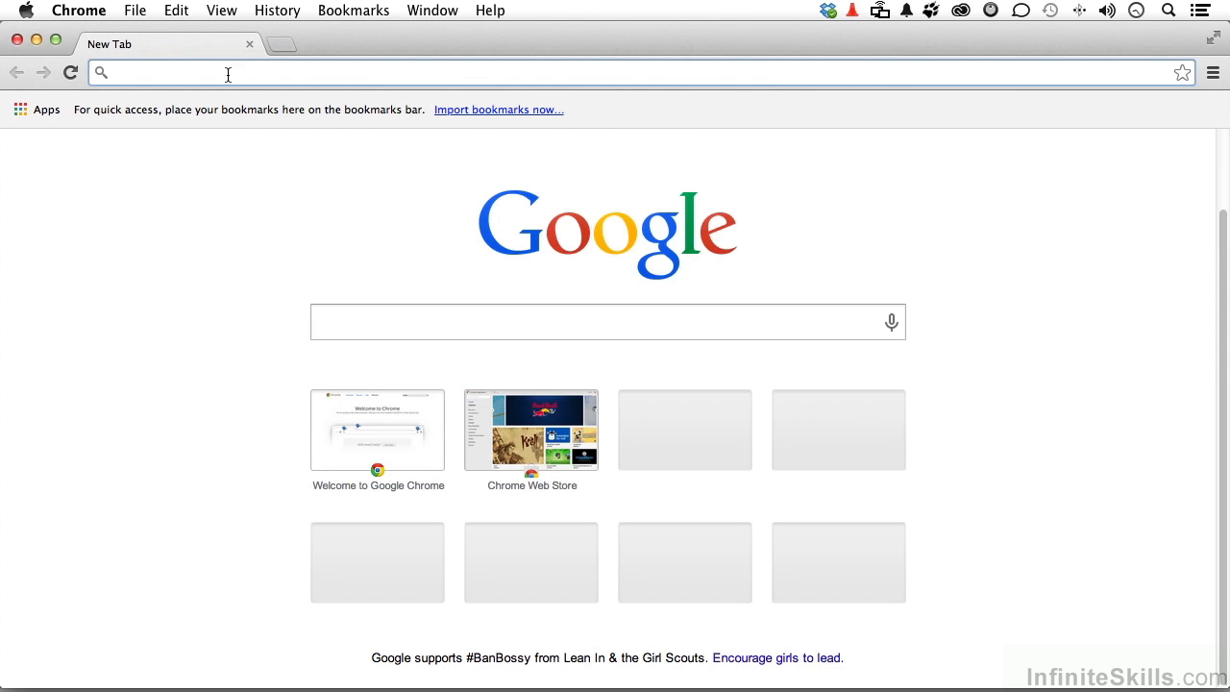
Search for 'google apps for business' and open the Google Apps for Business product page.
text(google apps for business)
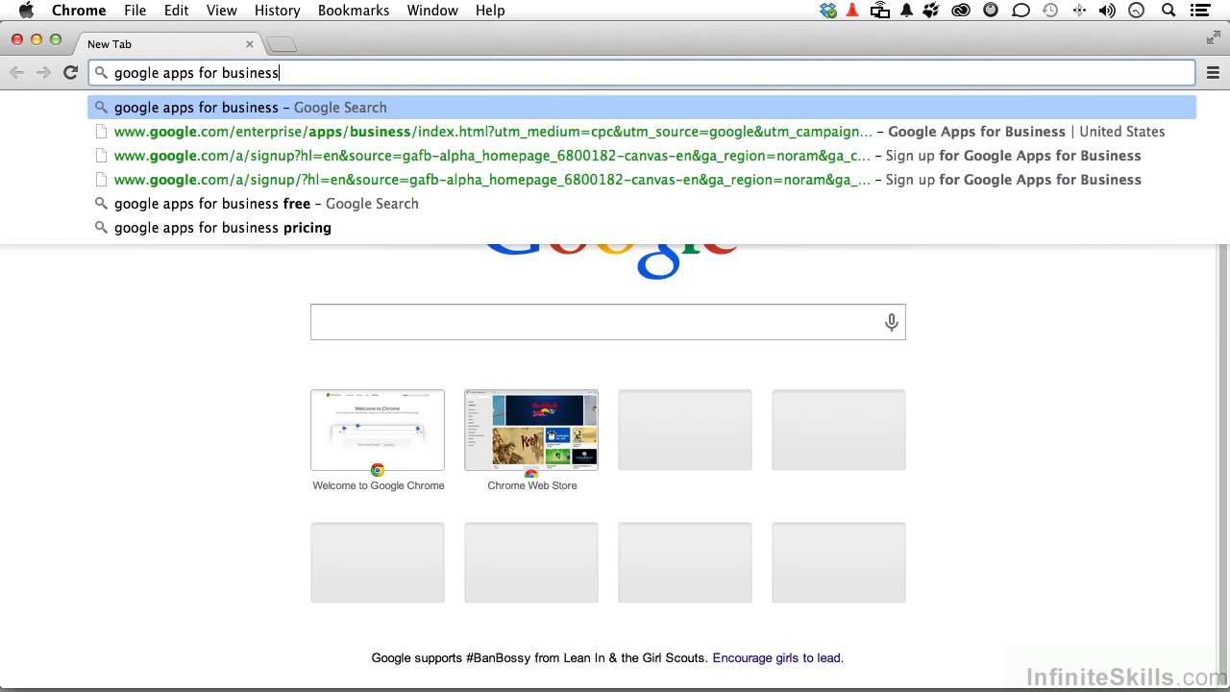
key(Return)
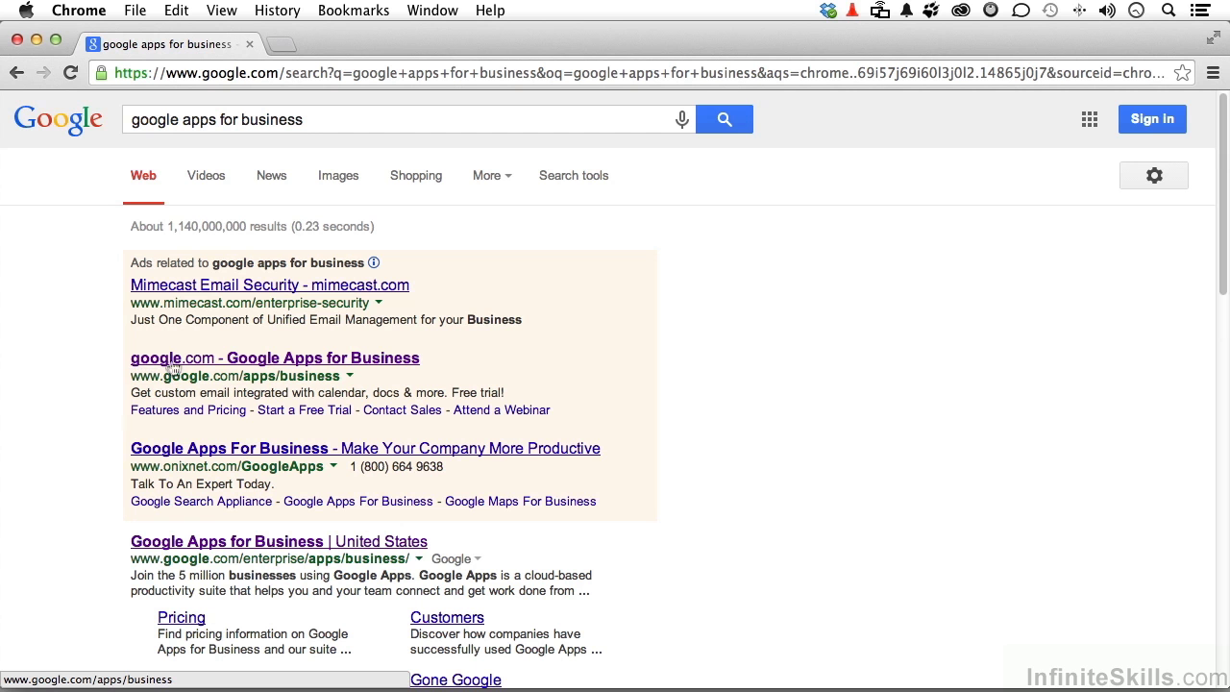
click(261, 363)
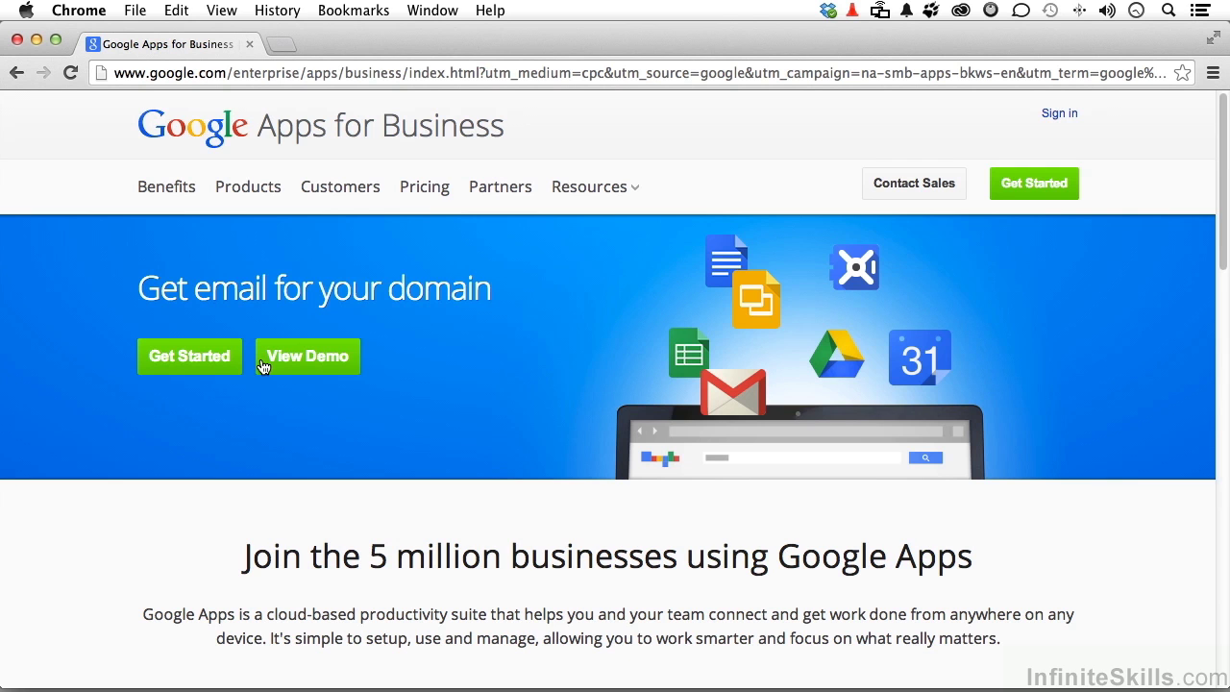
On the signup form, enter the first and last name, work e-mail and business name.
click(188, 362)
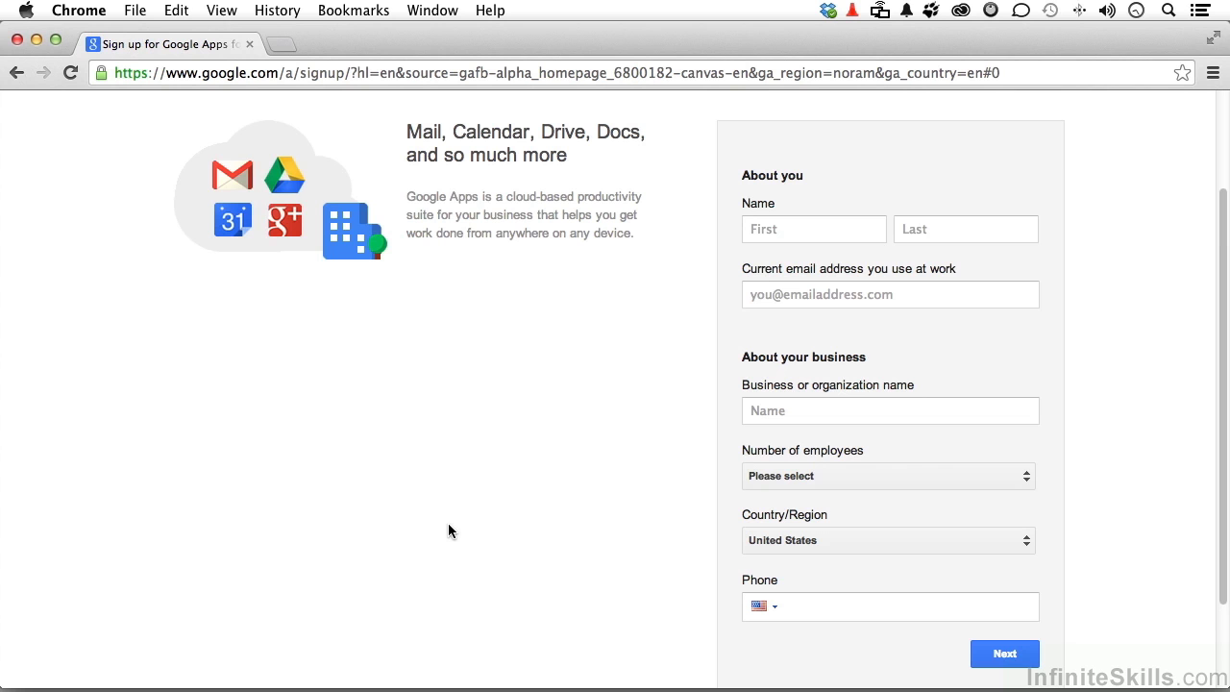
click(854, 229)
key(Tab)
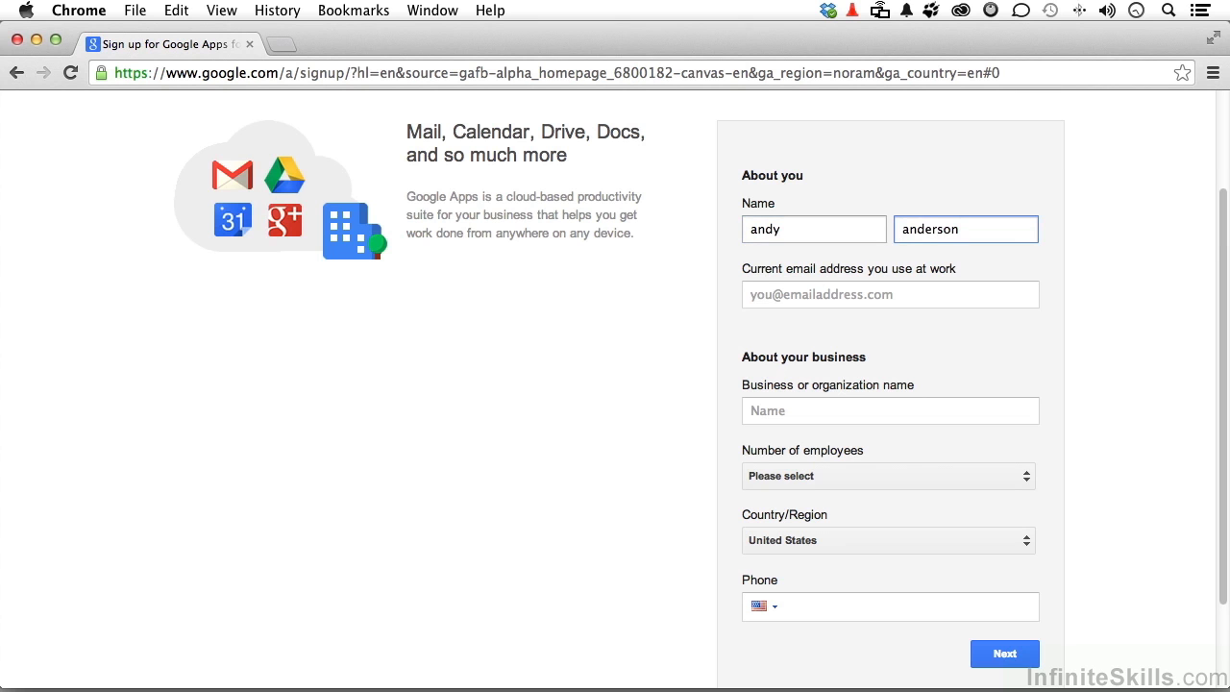
click(835, 299)
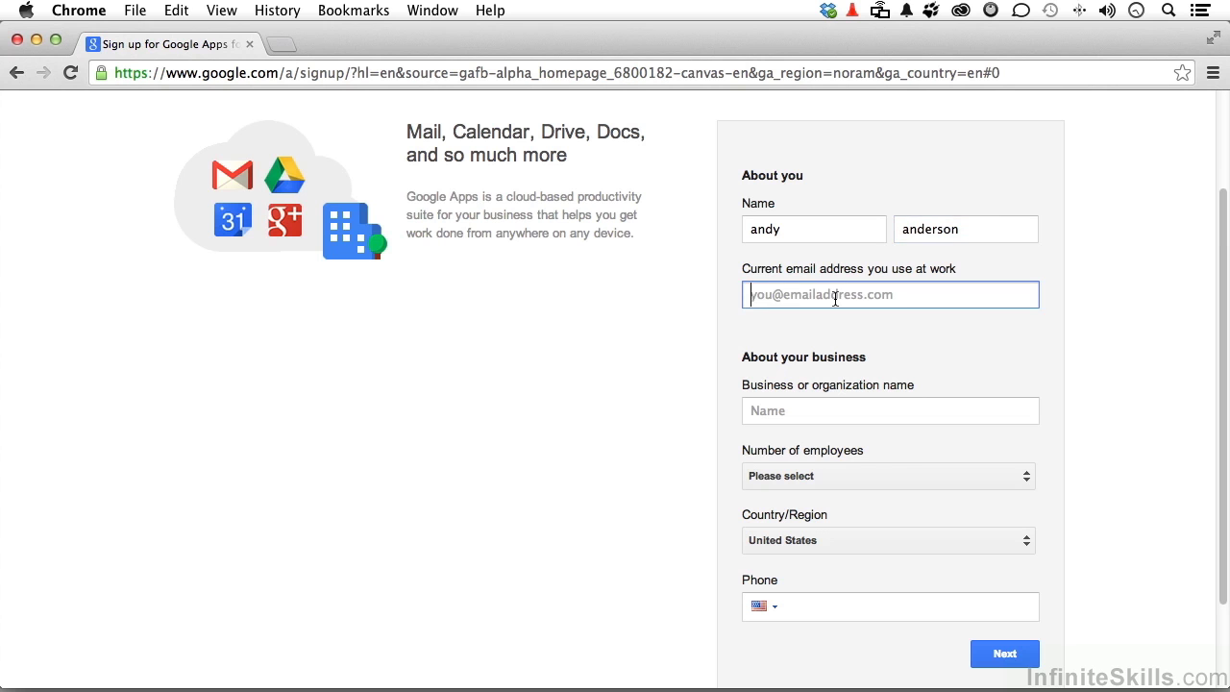
click(788, 414)
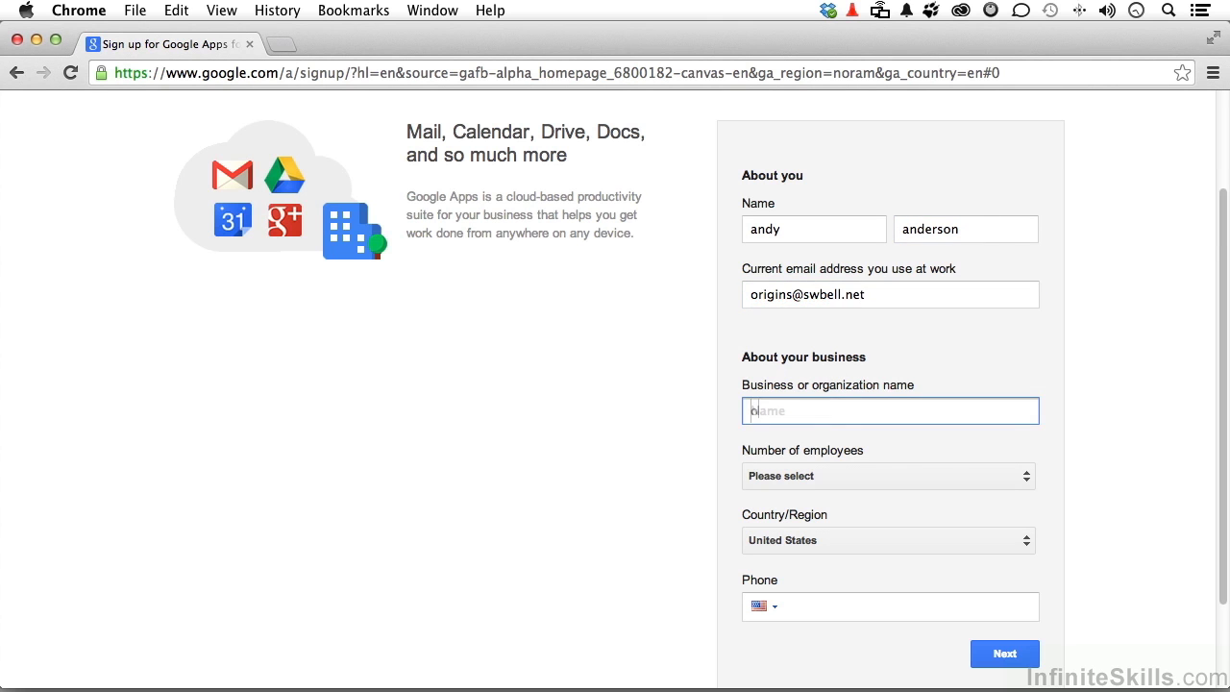
text(one-of-a-kind productions, inc)
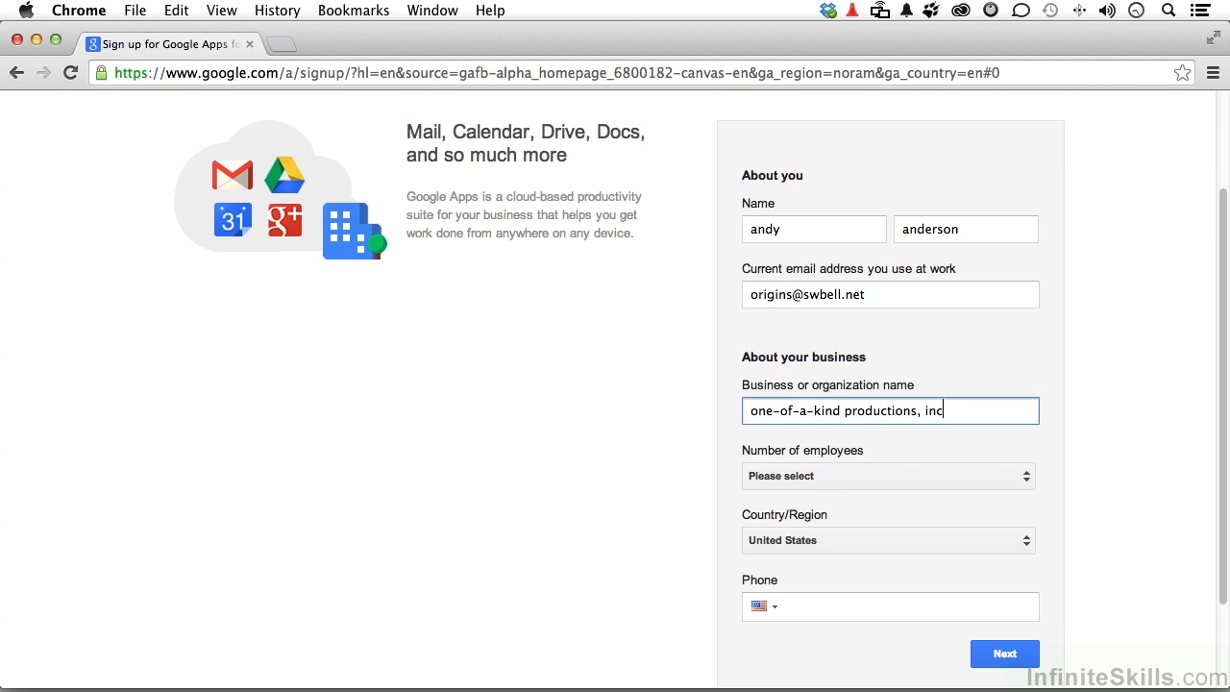
Set the company size to 2-9 employees and fill in the phone number.
click(794, 476)
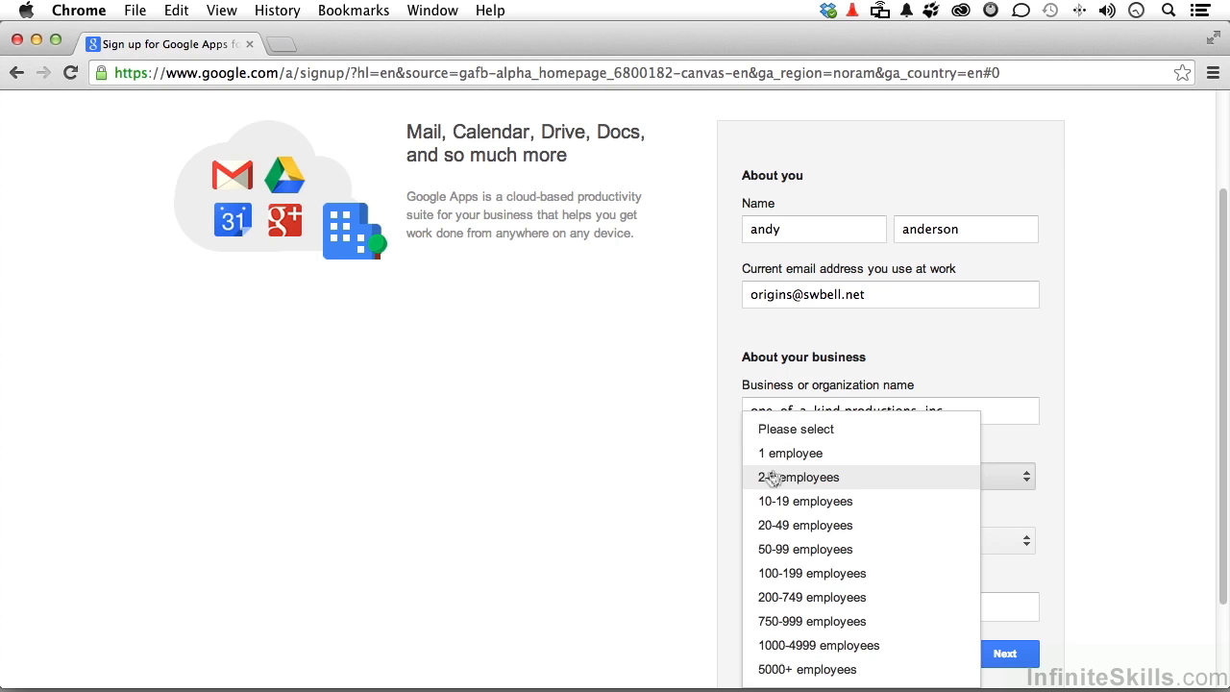
click(786, 475)
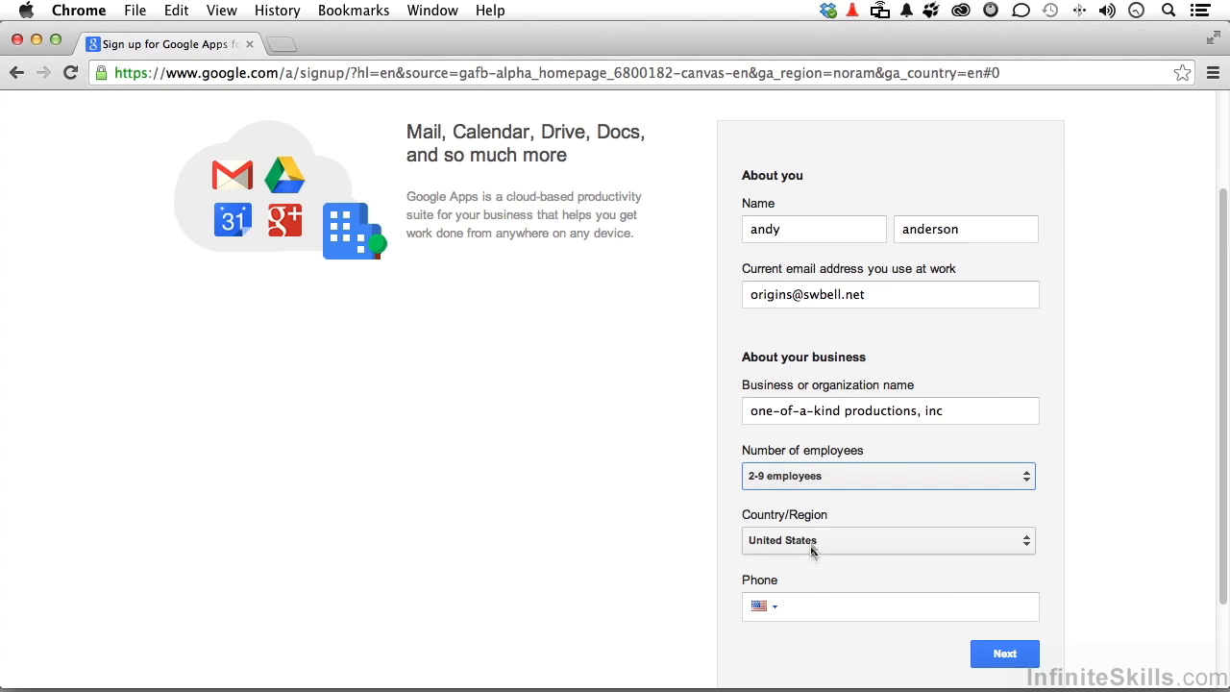
click(810, 604)
text(***********)
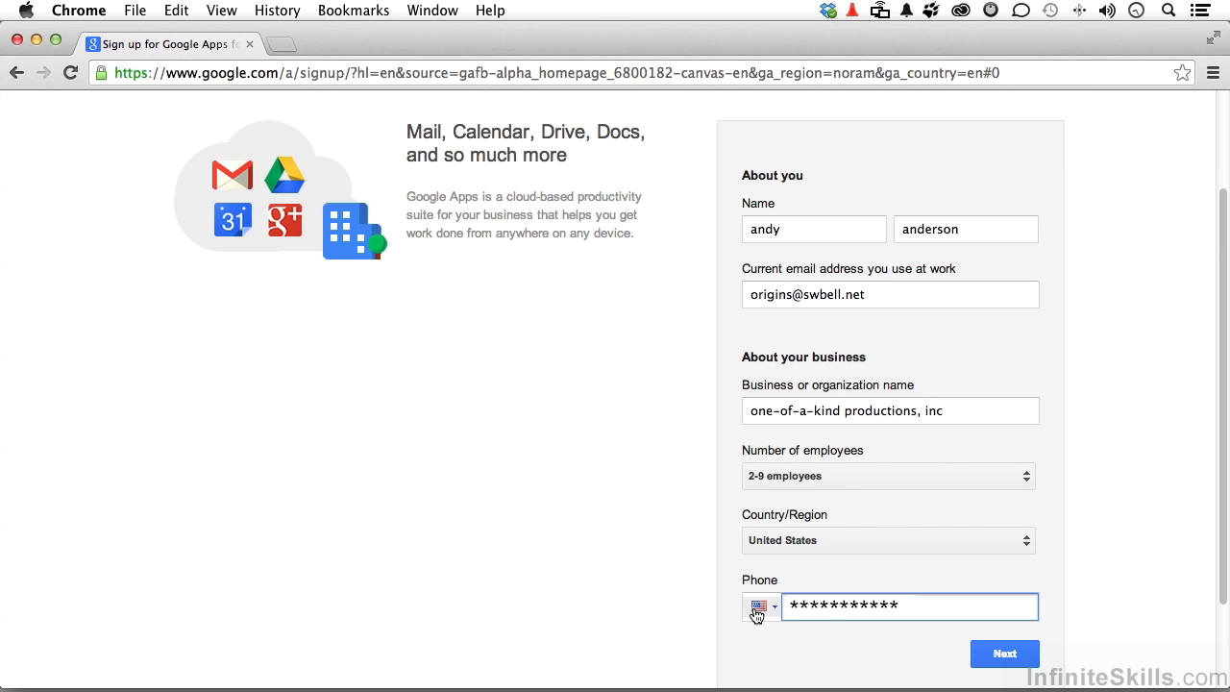
Continue, choose 'Use a domain name I have already purchased', enter the company's existing domain, and proceed.
click(1005, 654)
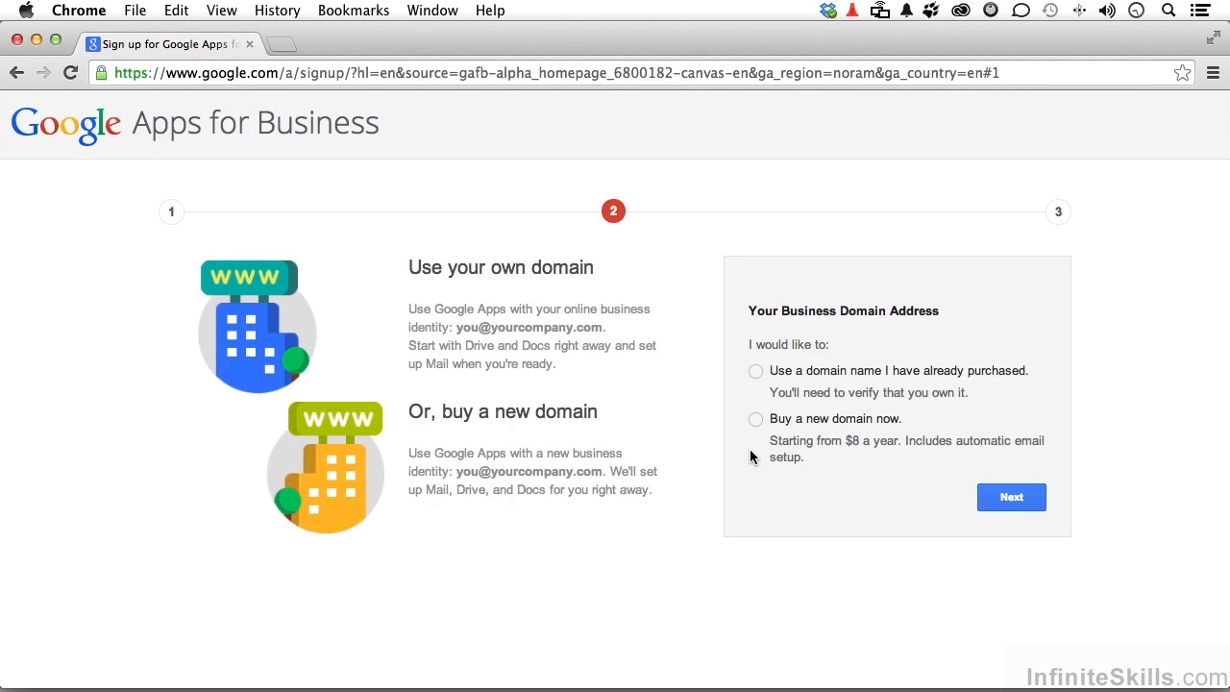
click(756, 374)
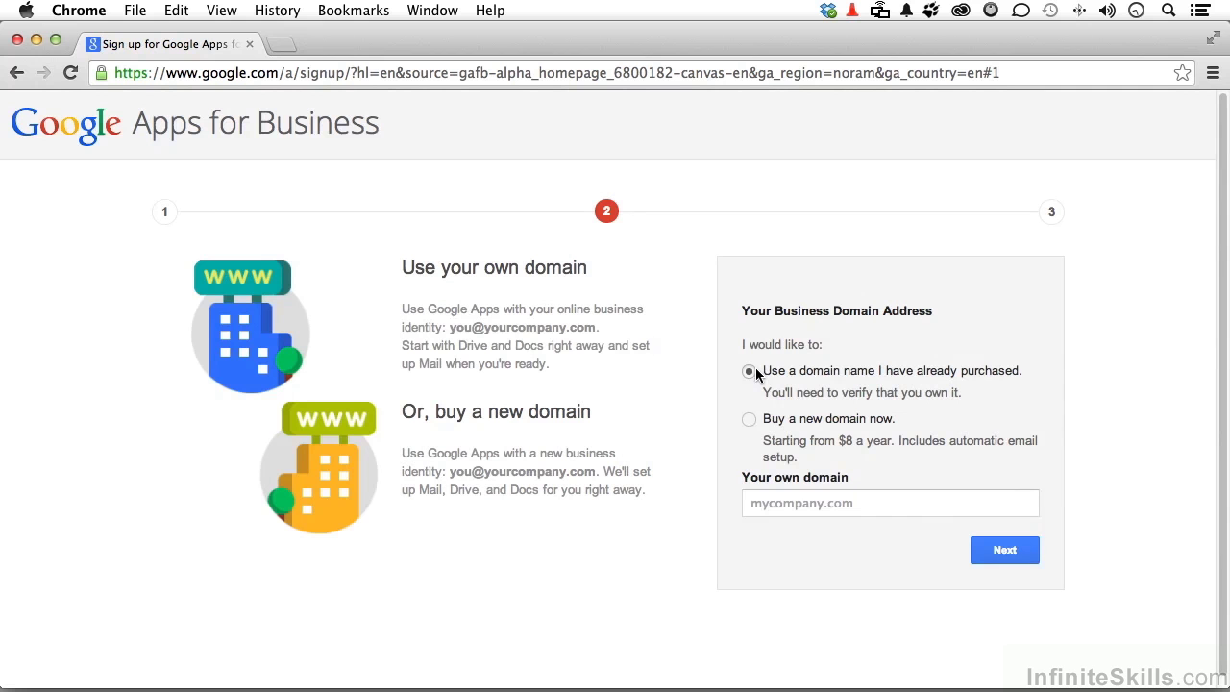
click(813, 502)
text(realandy.com)
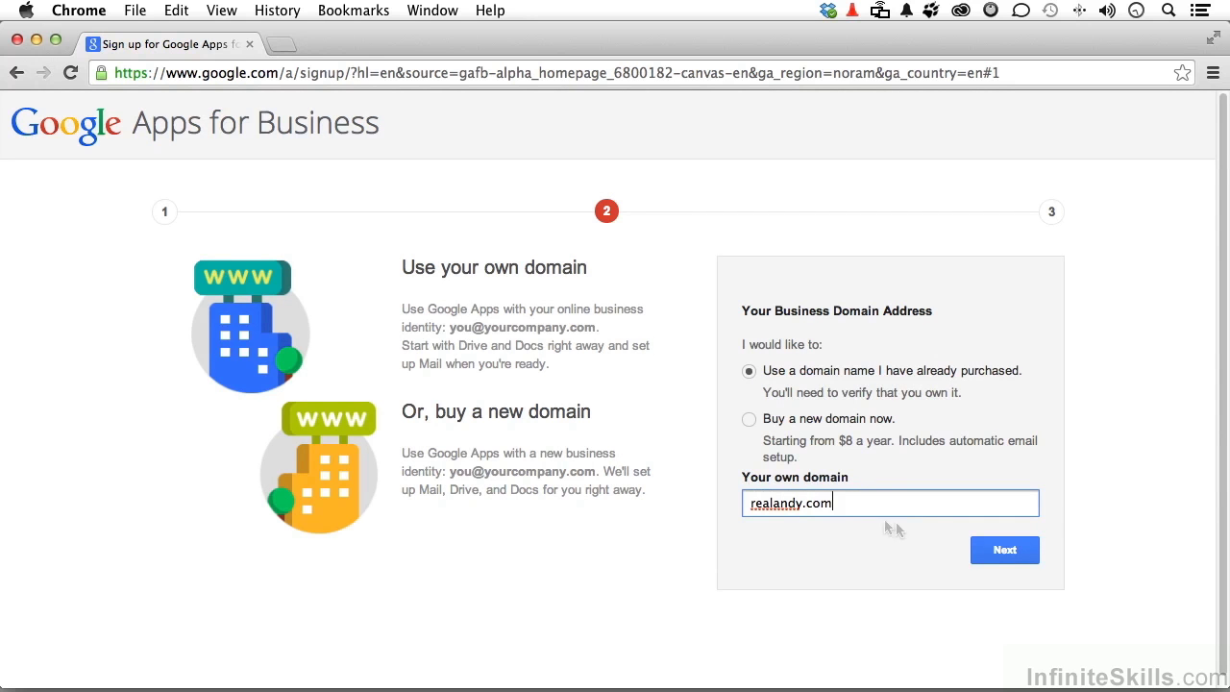
click(996, 553)
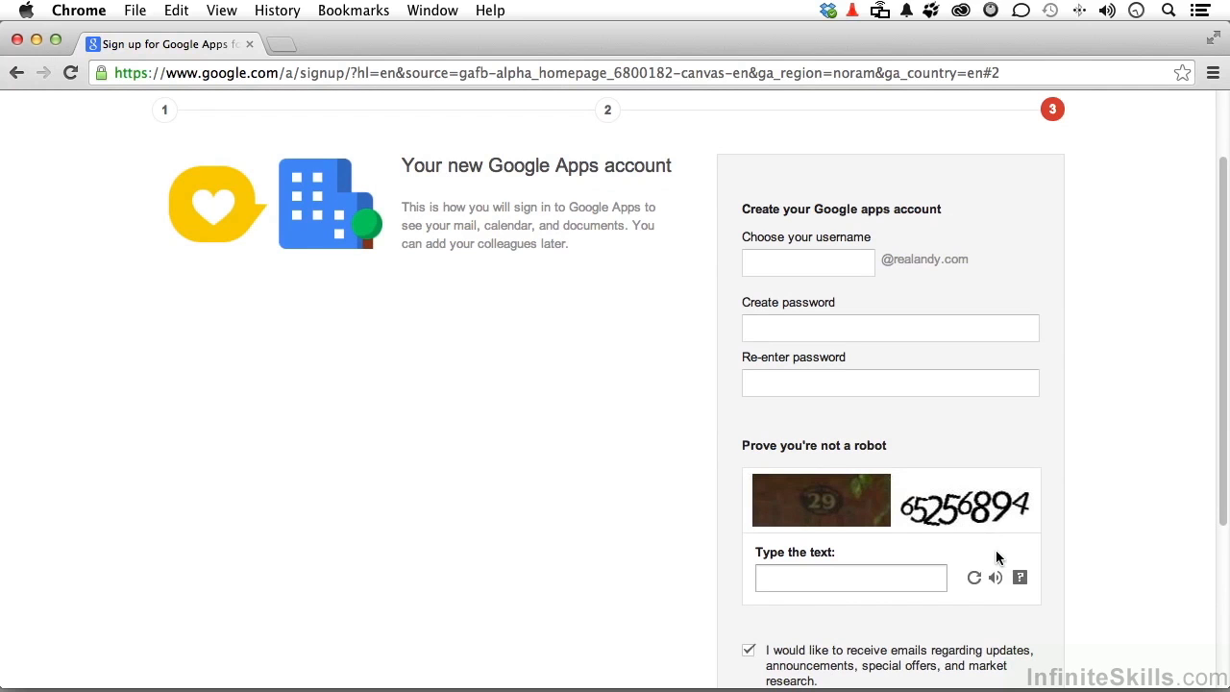
Enter the new account's username and the account password in both password fields.
click(842, 268)
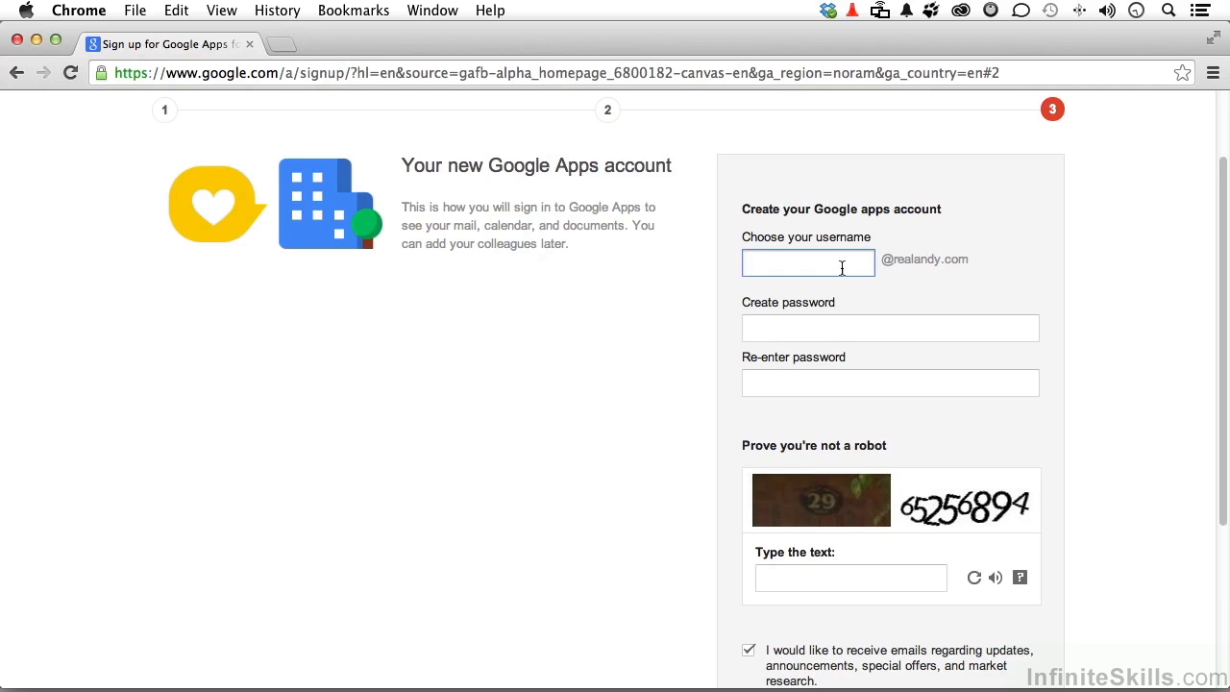
click(868, 330)
key(super+v)
key(Tab)
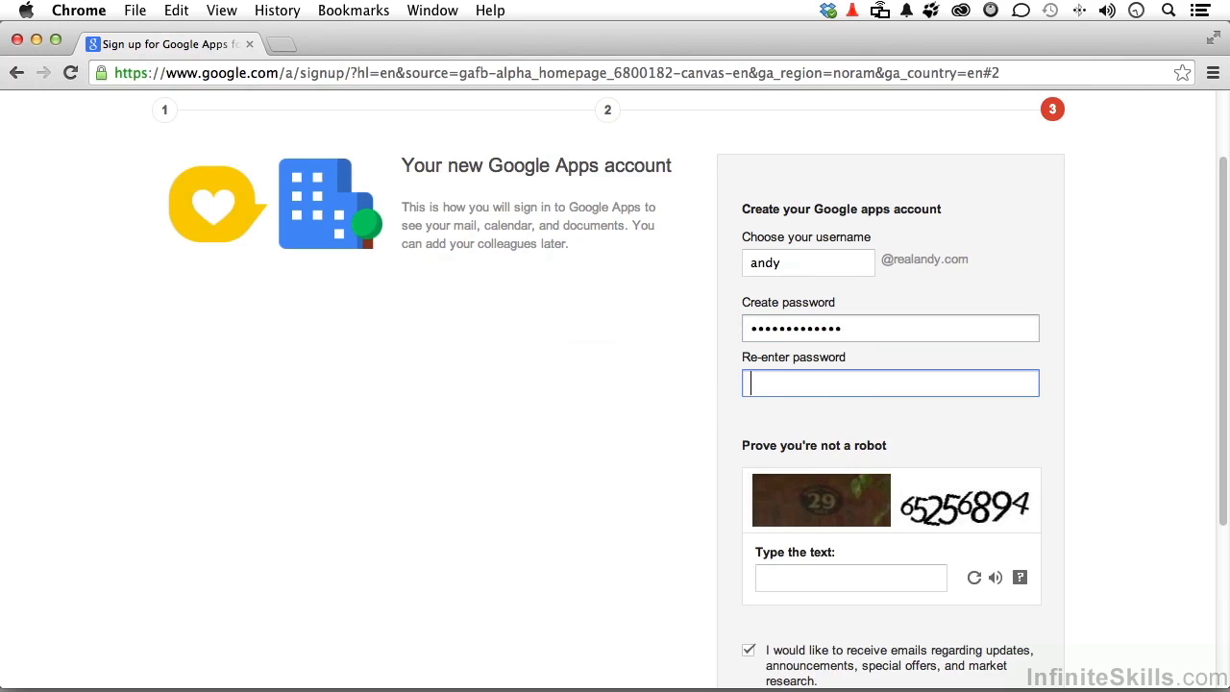
text(•••••••••••••)
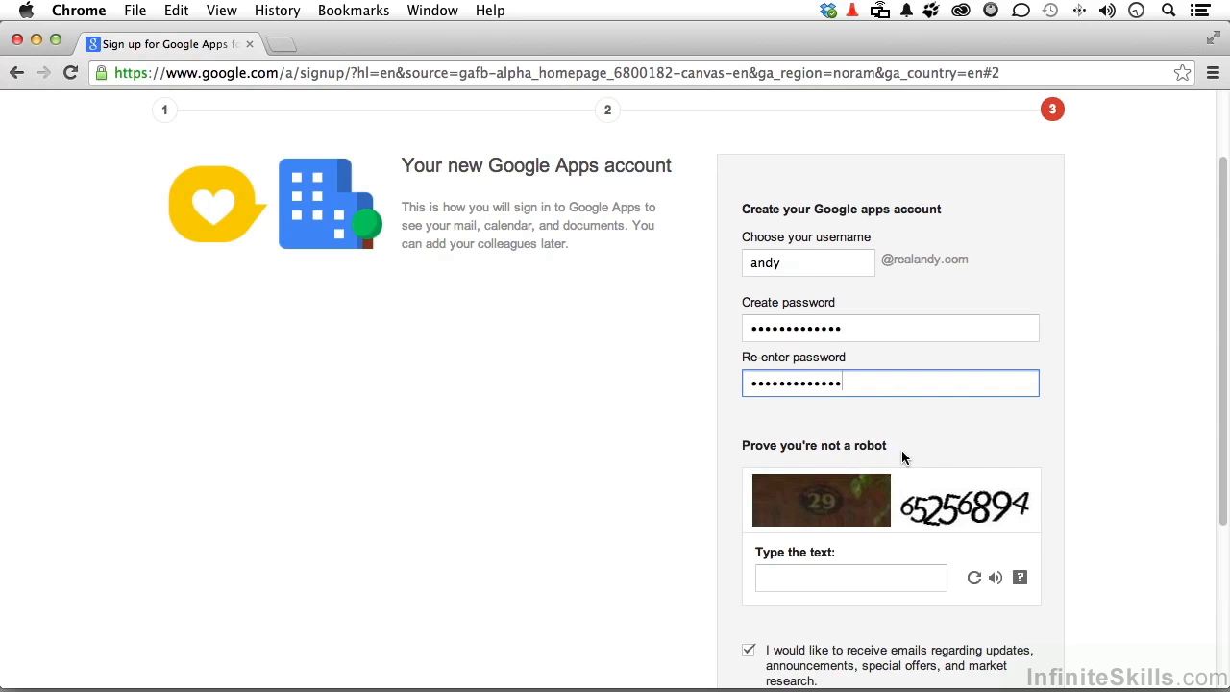
click(874, 580)
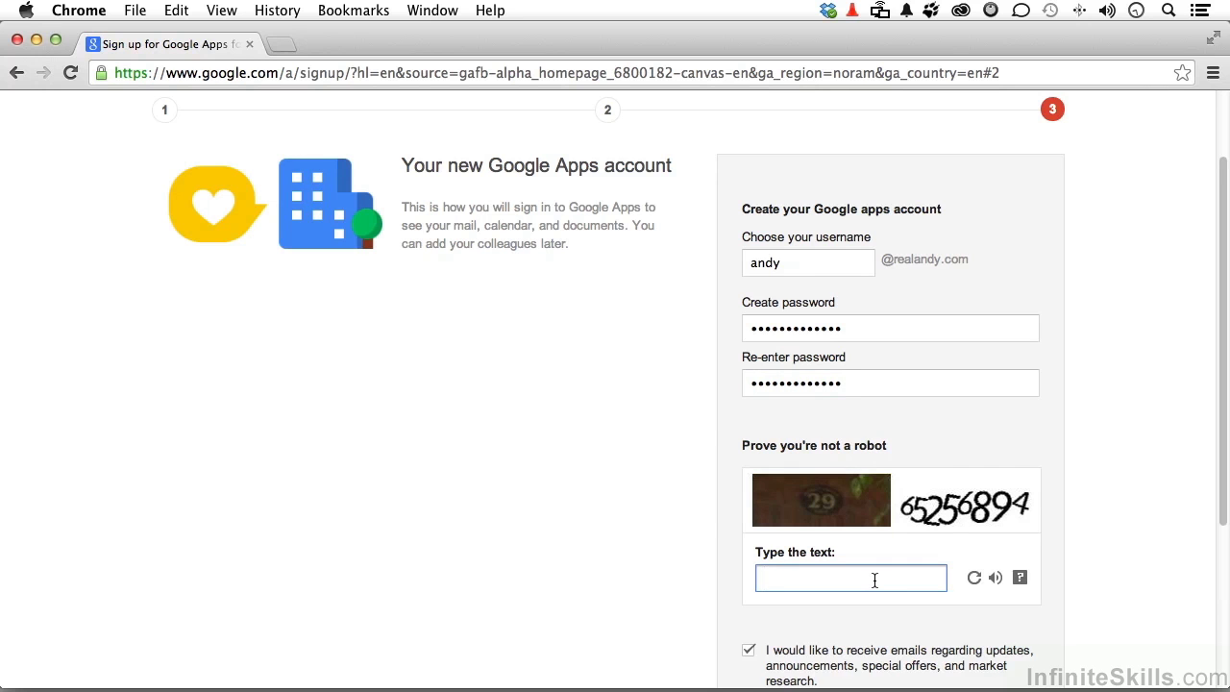
scroll(884, 557, down, 3)
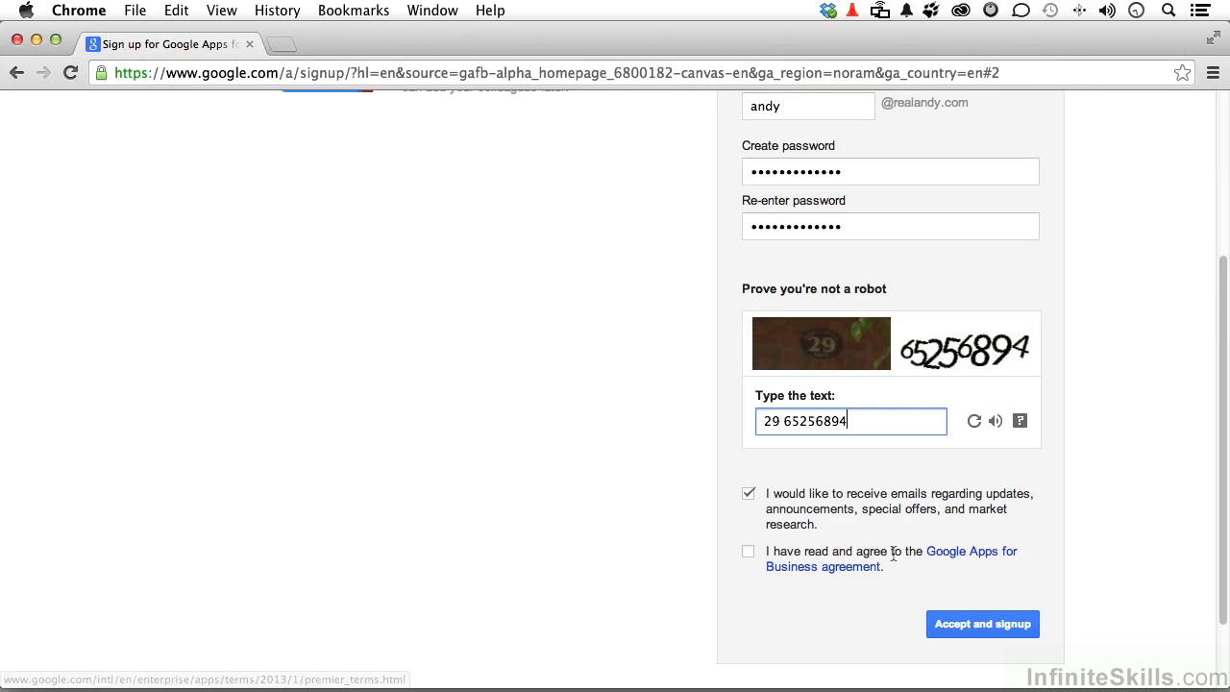
click(748, 553)
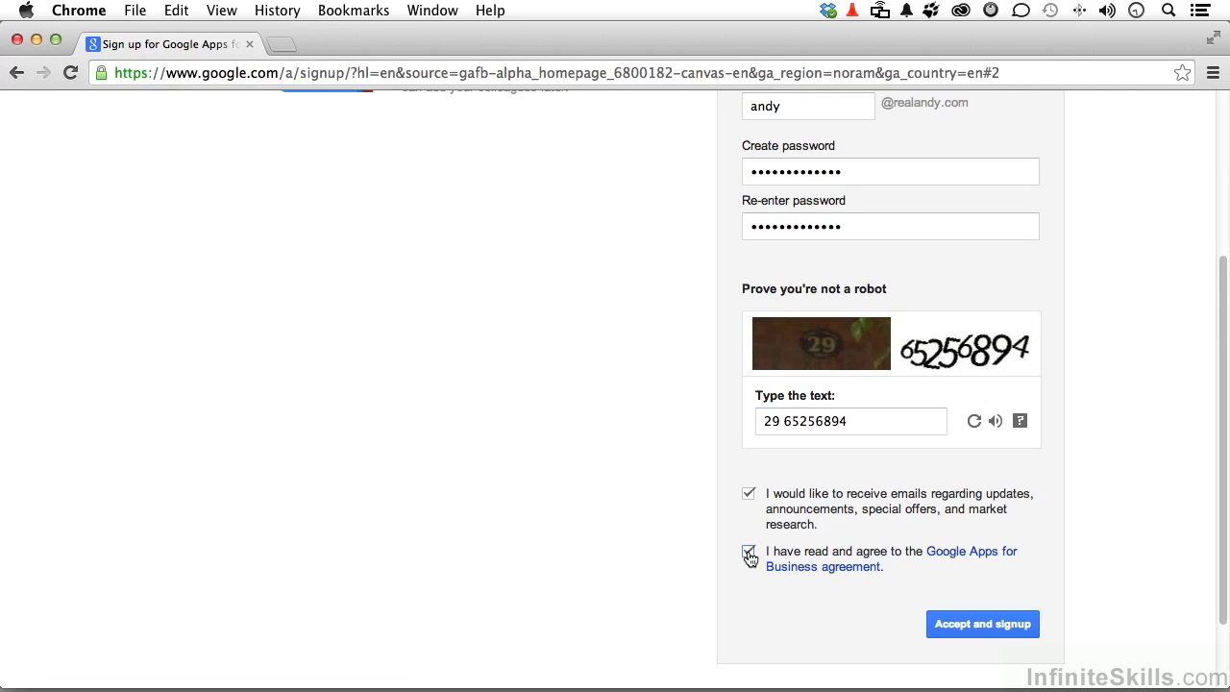
Submit with 'Accept and signup' so the 'We're setting up your account...' message appears.
click(980, 626)
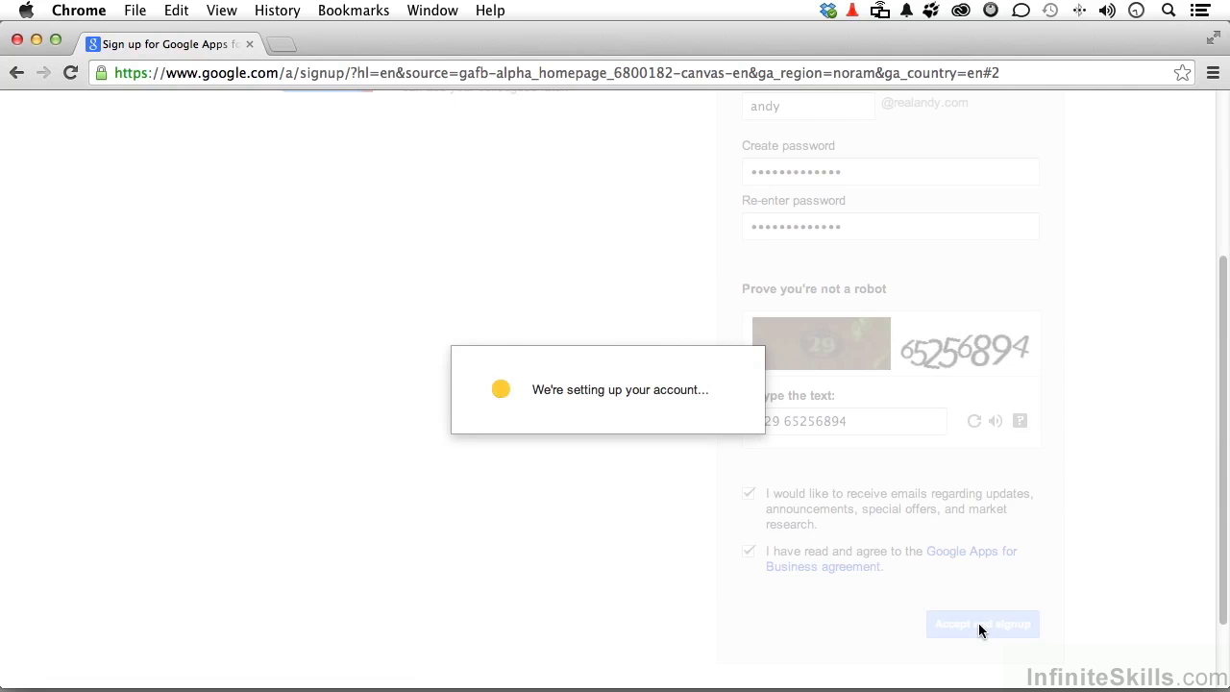